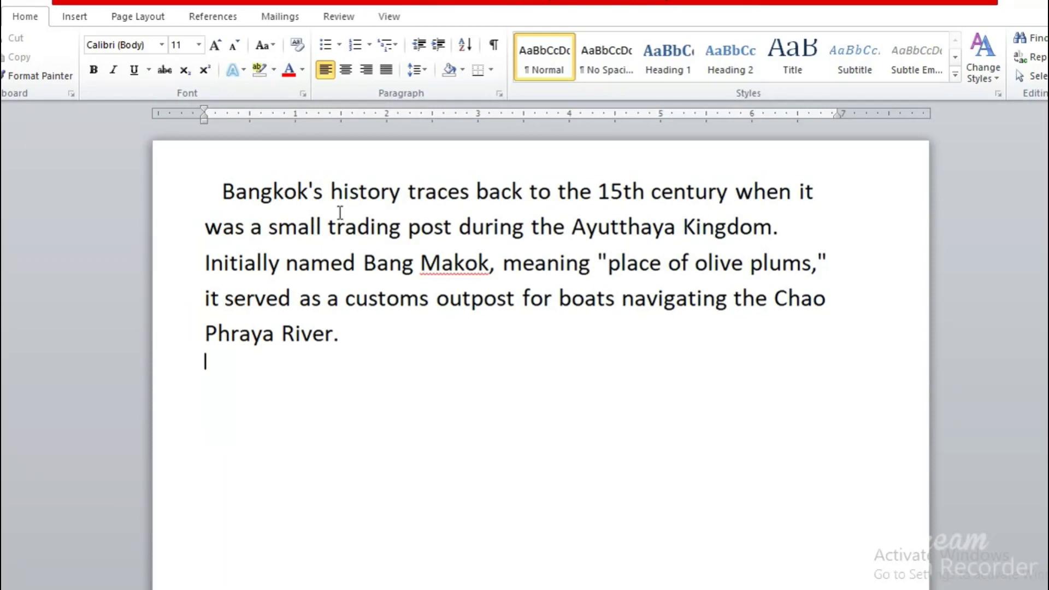
Step: Increase the font size of the whole Bangkok paragraph to 26 points
{"action": "left_click", "coordinate": [223, 191]}
{"action": "left_click_drag", "start_coordinate": [223, 191], "coordinate": [414, 340]}
{"action": "key", "text": "ctrl+shift+less"}
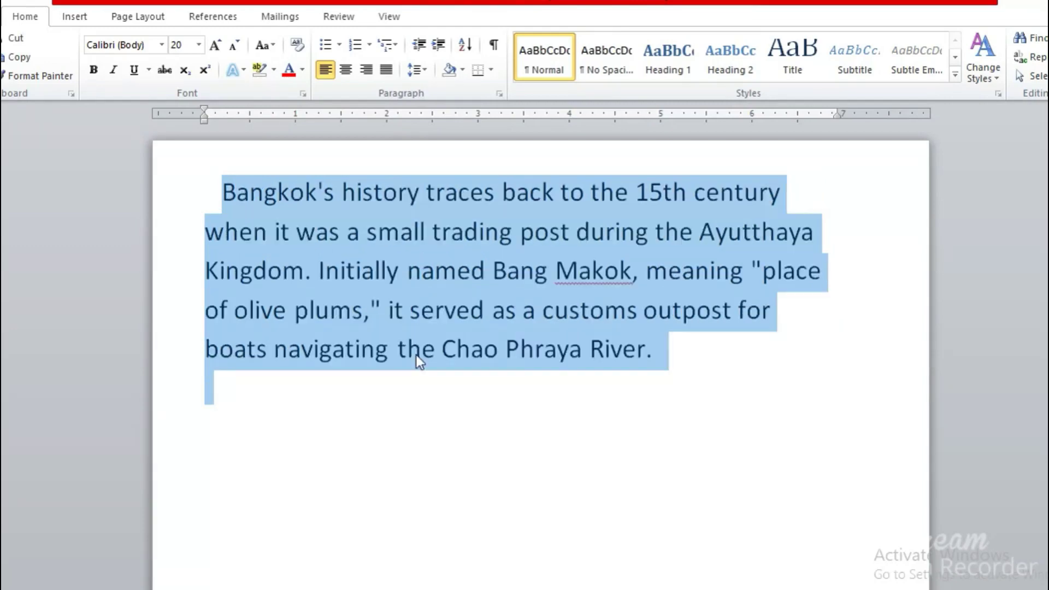
{"action": "key", "text": "ctrl+shift+greater"}
{"action": "type", "text": ">"}
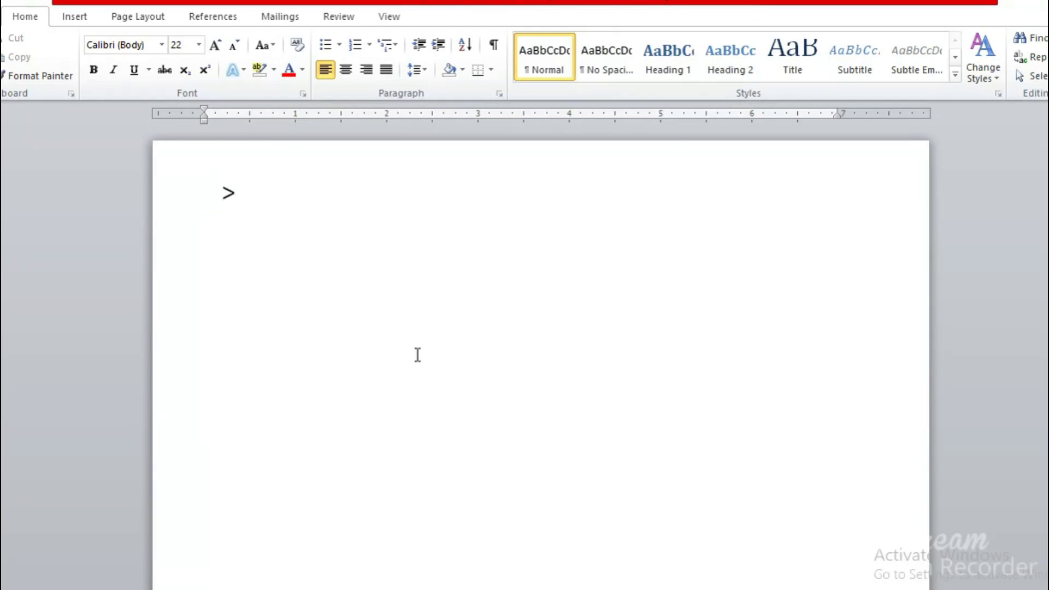
{"action": "key", "text": "ctrl+z"}
{"action": "key", "text": "ctrl+shift+greater"}
{"action": "key", "text": "ctrl+shift+greater"}
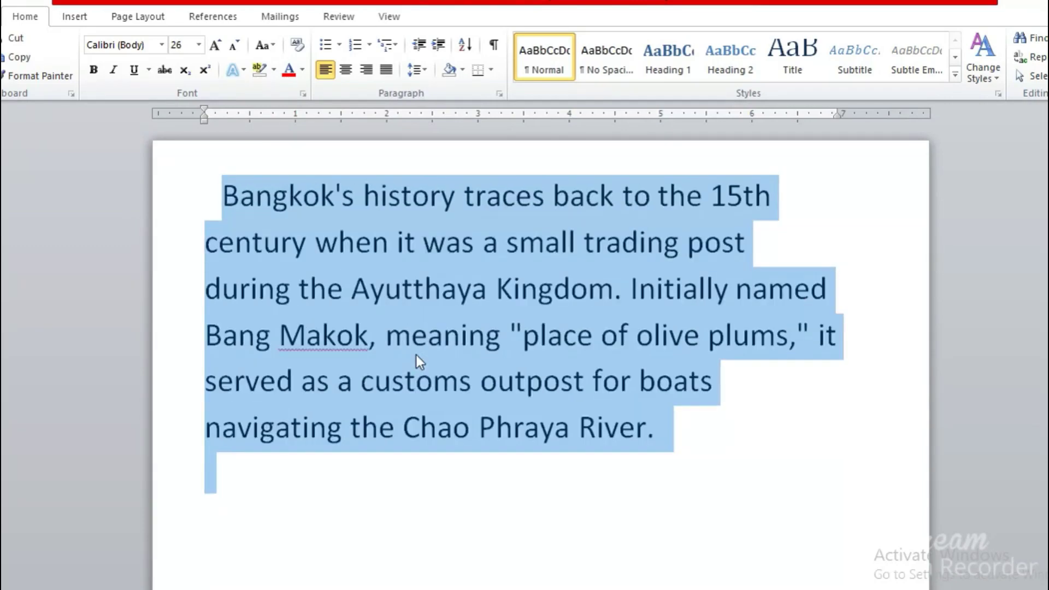
{"action": "left_click", "coordinate": [569, 489]}
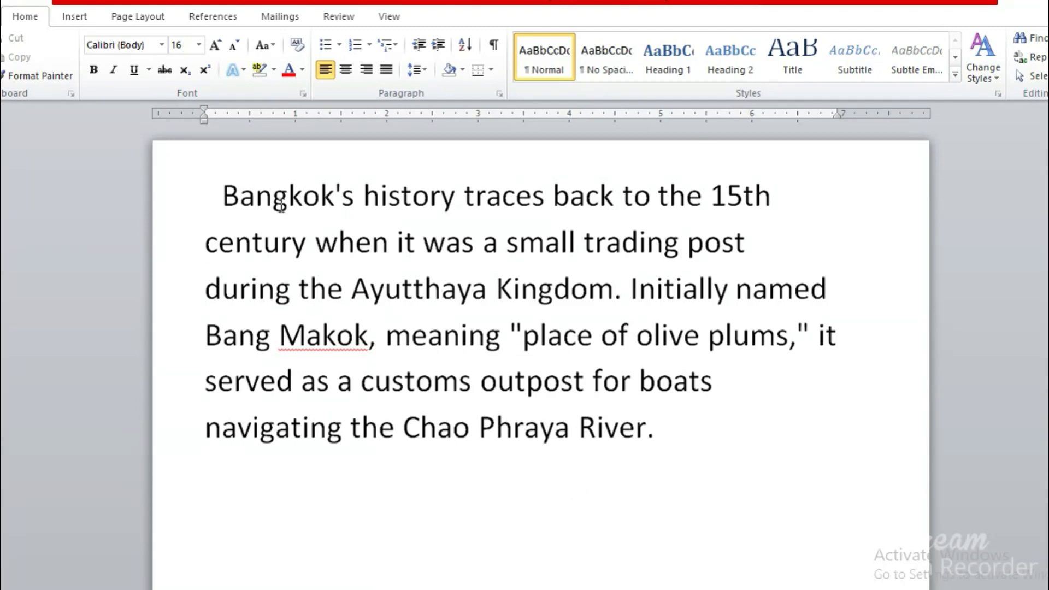
Step: Convert the entire Bangkok paragraph to lowercase
{"action": "left_click_drag", "start_coordinate": [223, 196], "coordinate": [238, 199]}
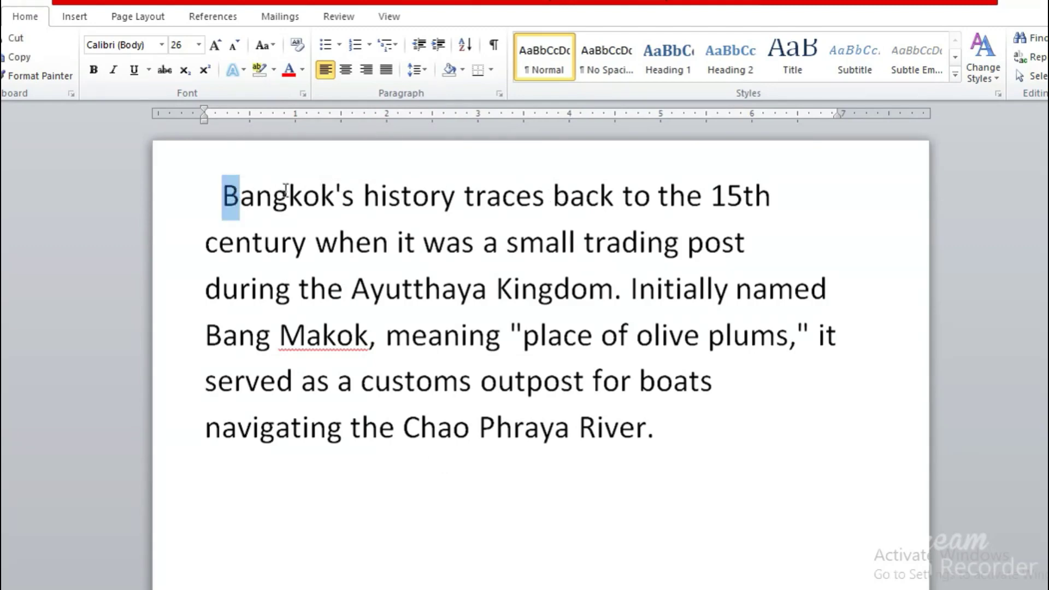
{"action": "left_click", "coordinate": [473, 203]}
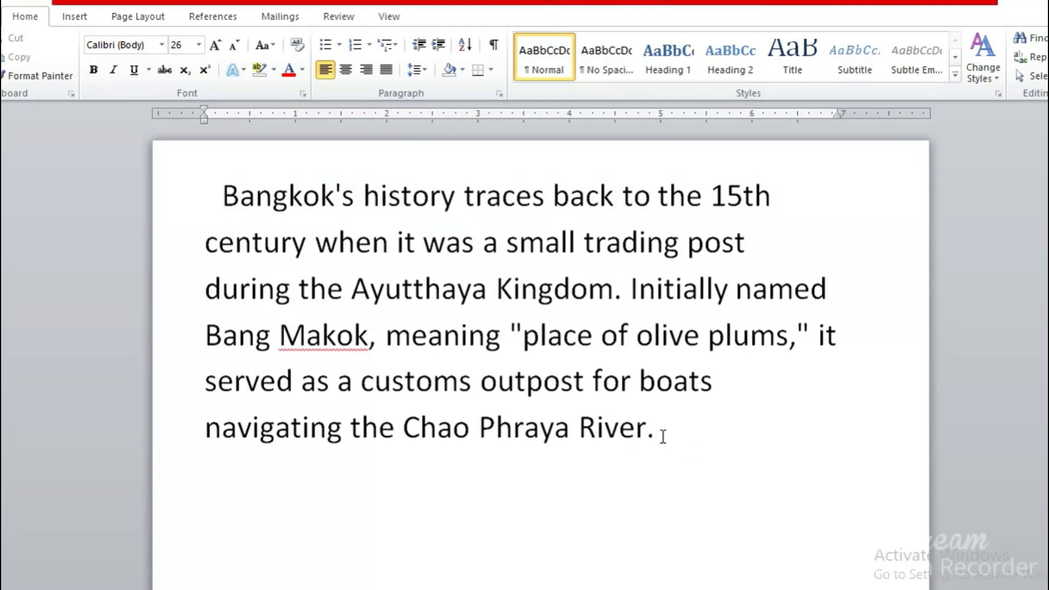
{"action": "left_click_drag", "start_coordinate": [662, 433], "coordinate": [224, 196]}
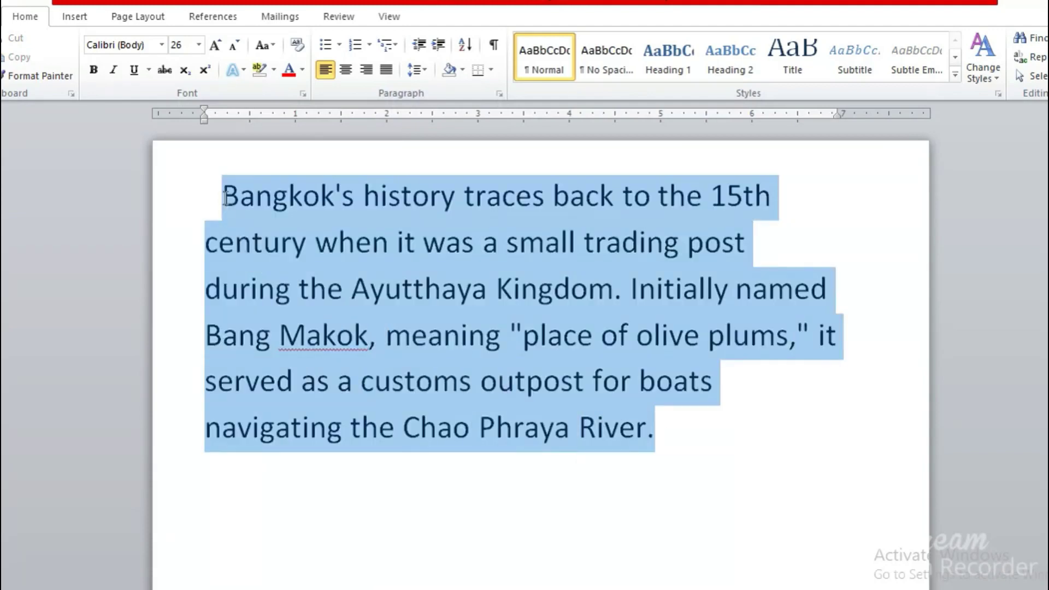
{"action": "left_click", "coordinate": [271, 47]}
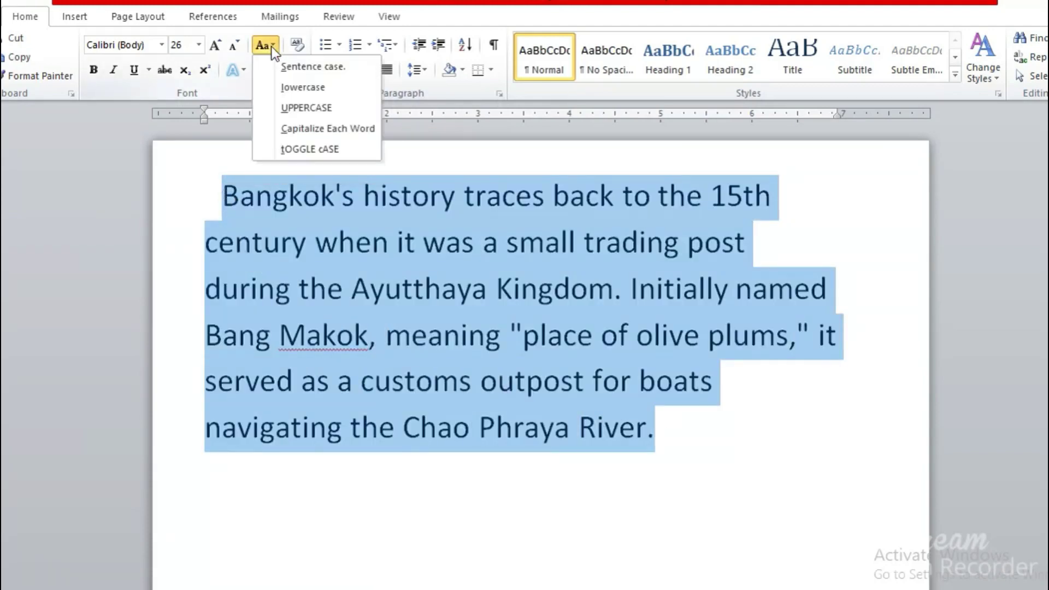
{"action": "left_click", "coordinate": [363, 87]}
{"action": "left_click", "coordinate": [430, 265]}
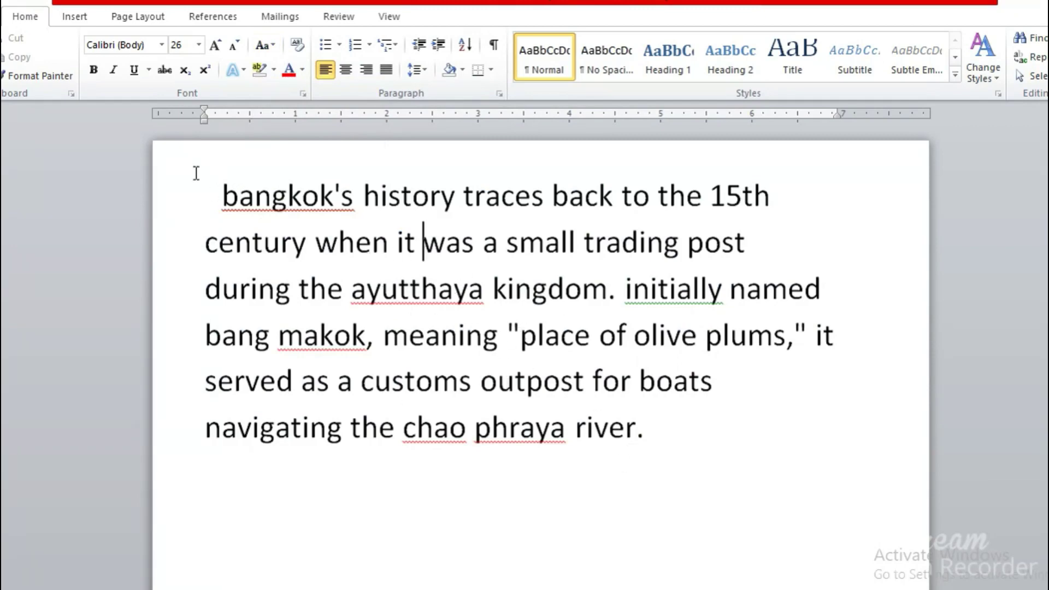
Step: Change the whole lowercase paragraph to sentence case
{"action": "left_click_drag", "start_coordinate": [217, 196], "coordinate": [632, 336]}
{"action": "left_click", "coordinate": [686, 468]}
{"action": "left_click_drag", "start_coordinate": [646, 429], "coordinate": [223, 197]}
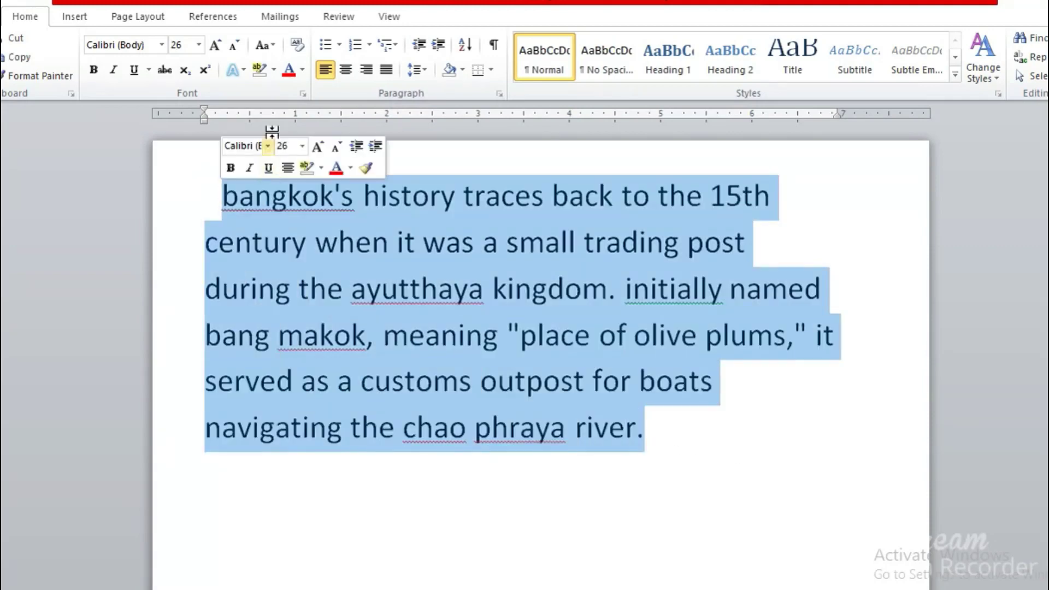
{"action": "left_click", "coordinate": [274, 48]}
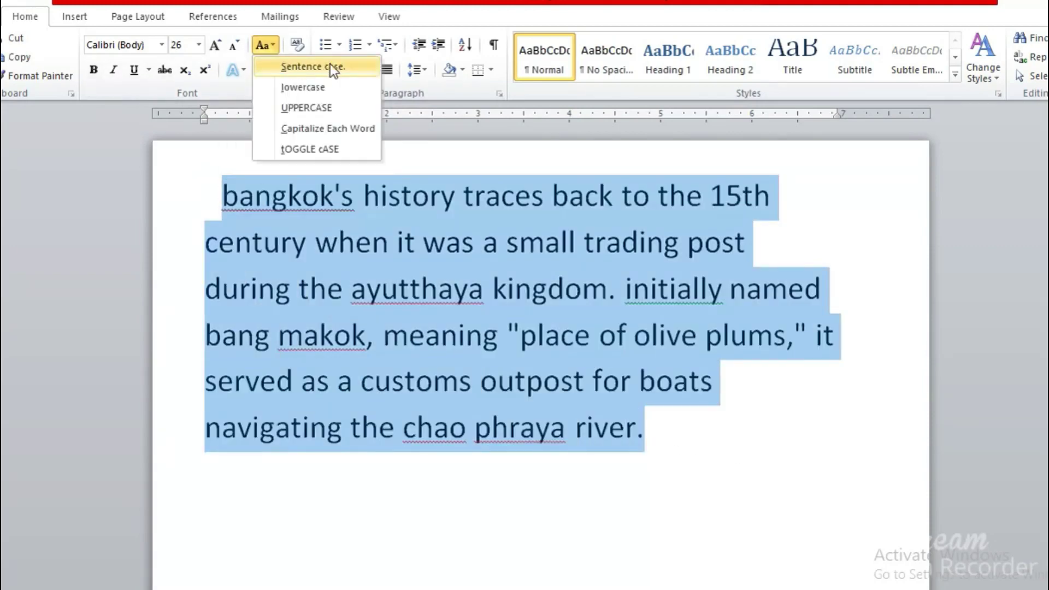
{"action": "left_click", "coordinate": [359, 63]}
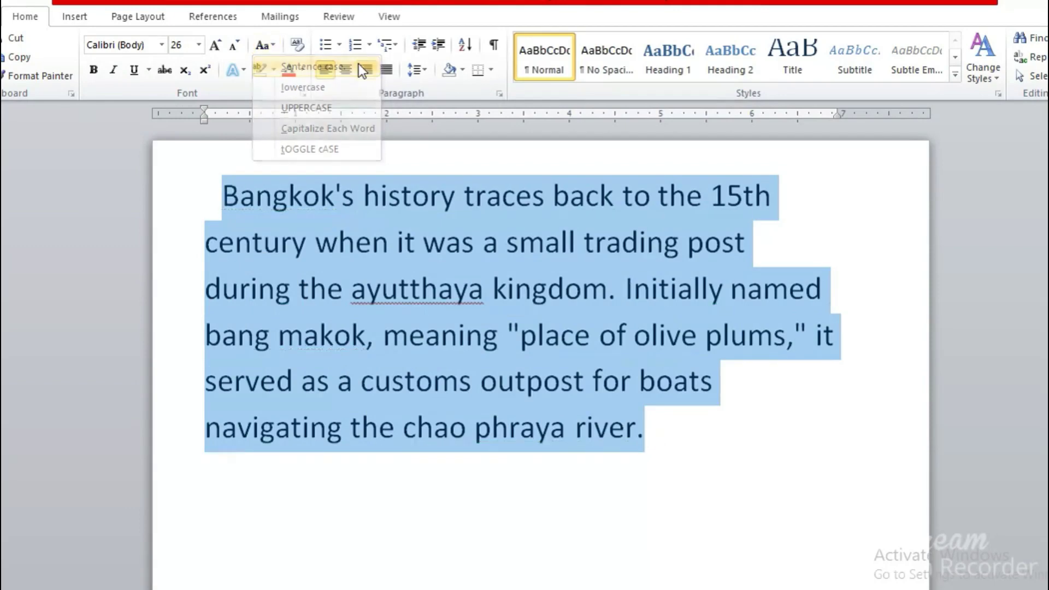
{"action": "left_click", "coordinate": [539, 323]}
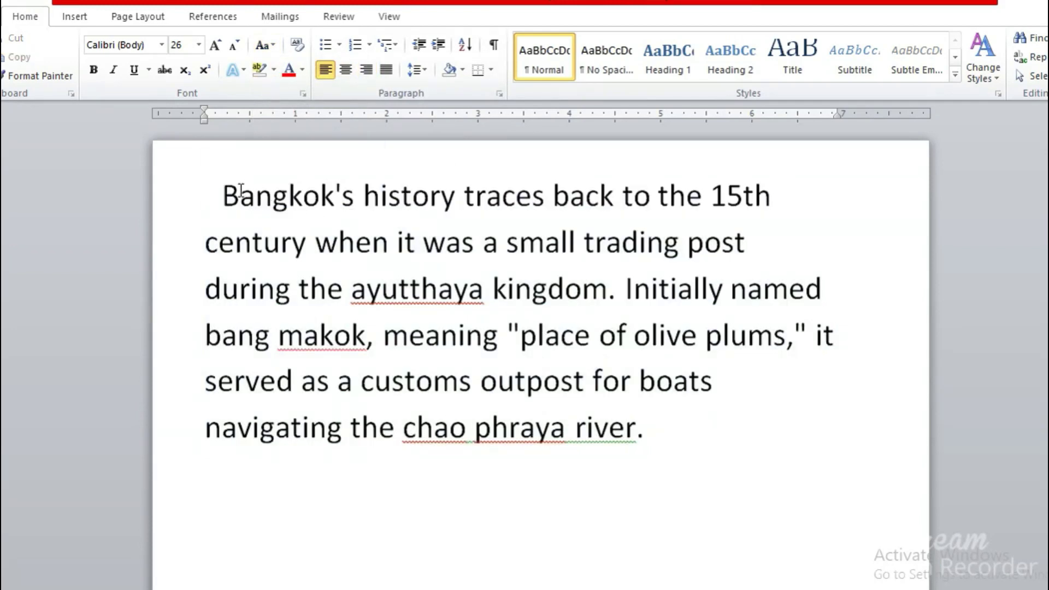
{"action": "left_click_drag", "start_coordinate": [240, 194], "coordinate": [361, 198]}
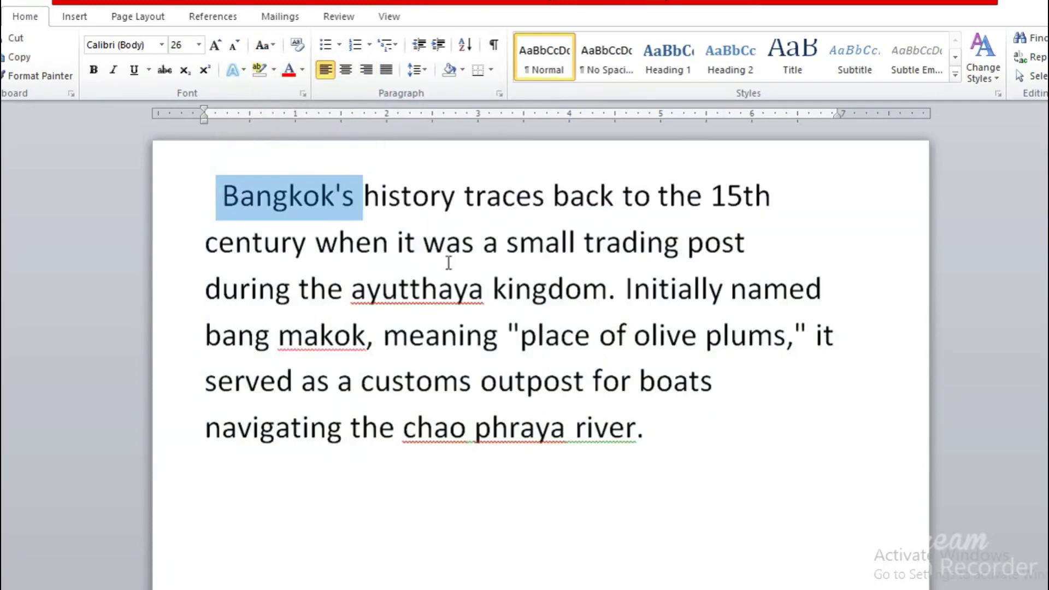
{"action": "left_click", "coordinate": [545, 289]}
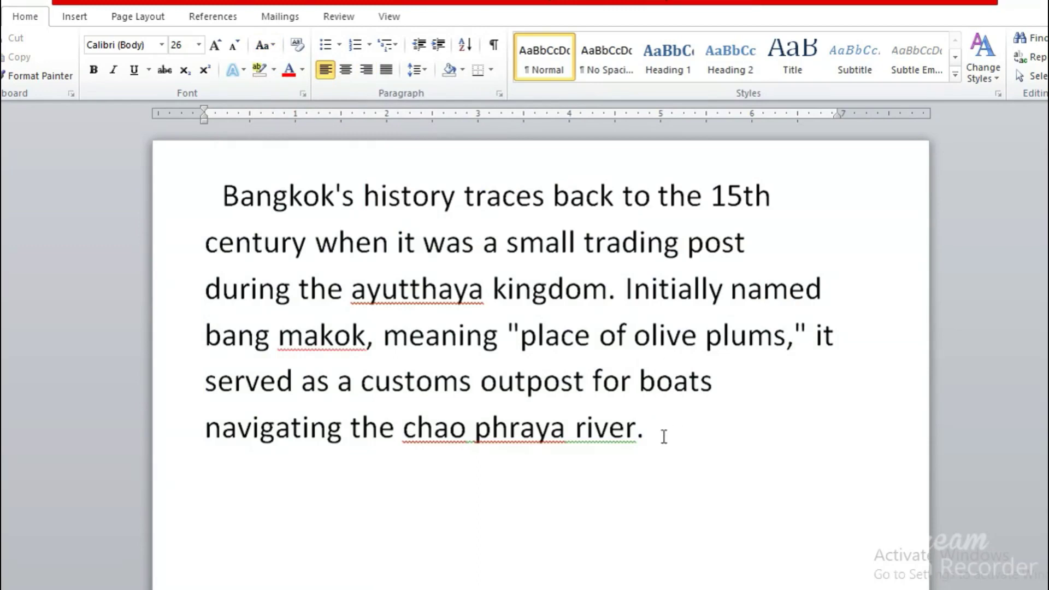
Step: Convert all the text of the Bangkok paragraph to uppercase
{"action": "left_click_drag", "start_coordinate": [650, 436], "coordinate": [236, 208]}
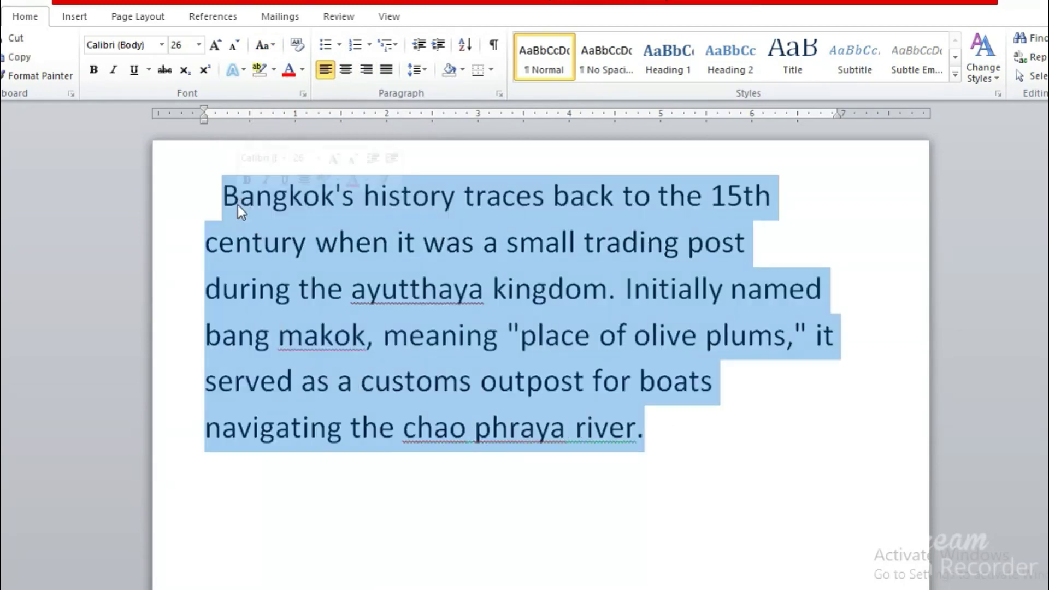
{"action": "left_click", "coordinate": [274, 49]}
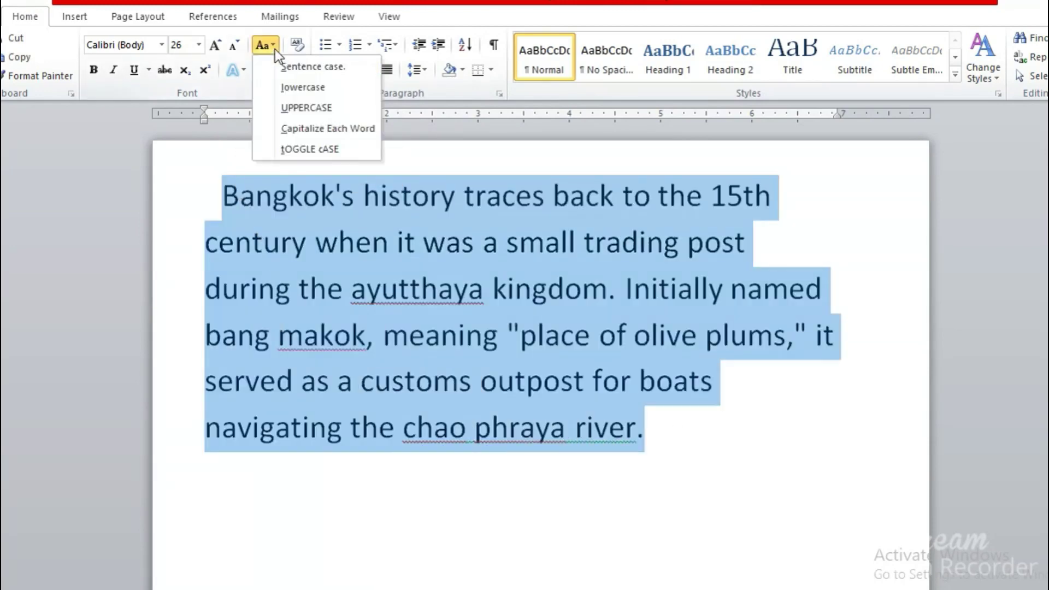
{"action": "left_click", "coordinate": [326, 105]}
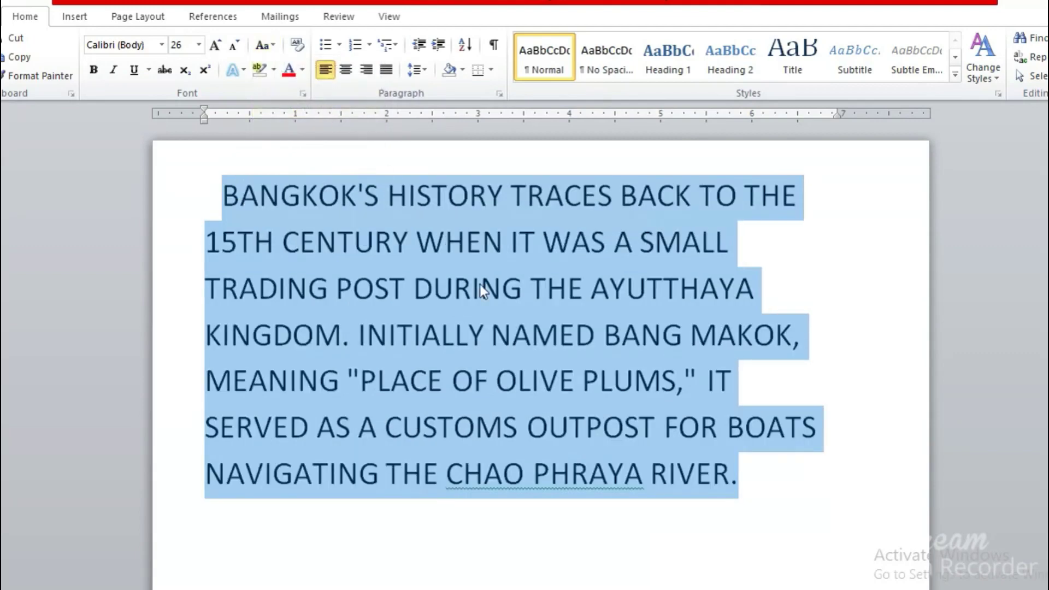
{"action": "left_click", "coordinate": [581, 383]}
{"action": "left_click_drag", "start_coordinate": [221, 197], "coordinate": [739, 486]}
{"action": "left_click", "coordinate": [737, 486]}
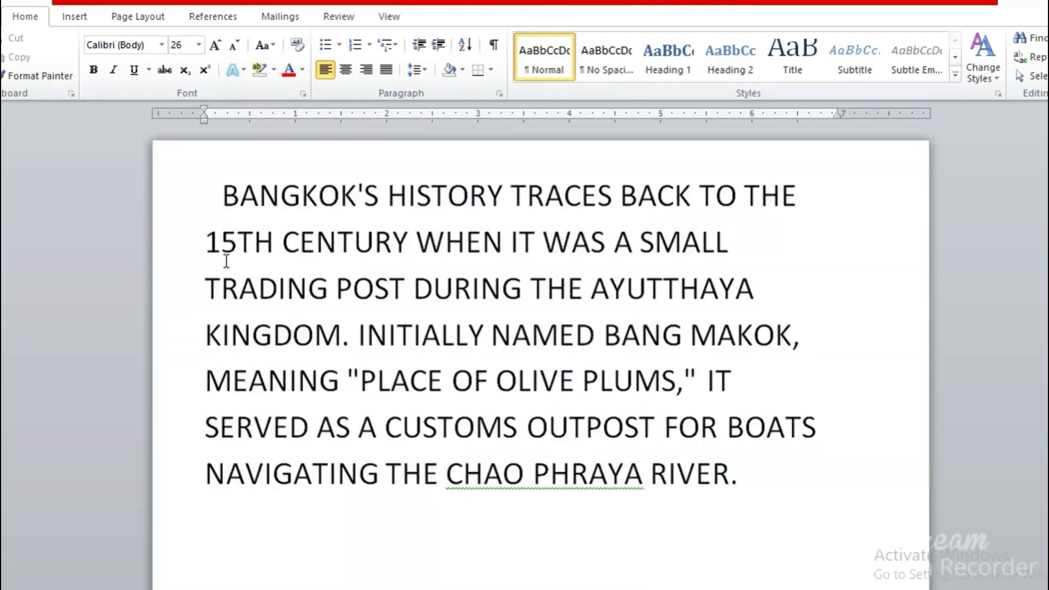
Step: Change the all-capitals paragraph back to sentence case
{"action": "left_click_drag", "start_coordinate": [220, 198], "coordinate": [842, 477]}
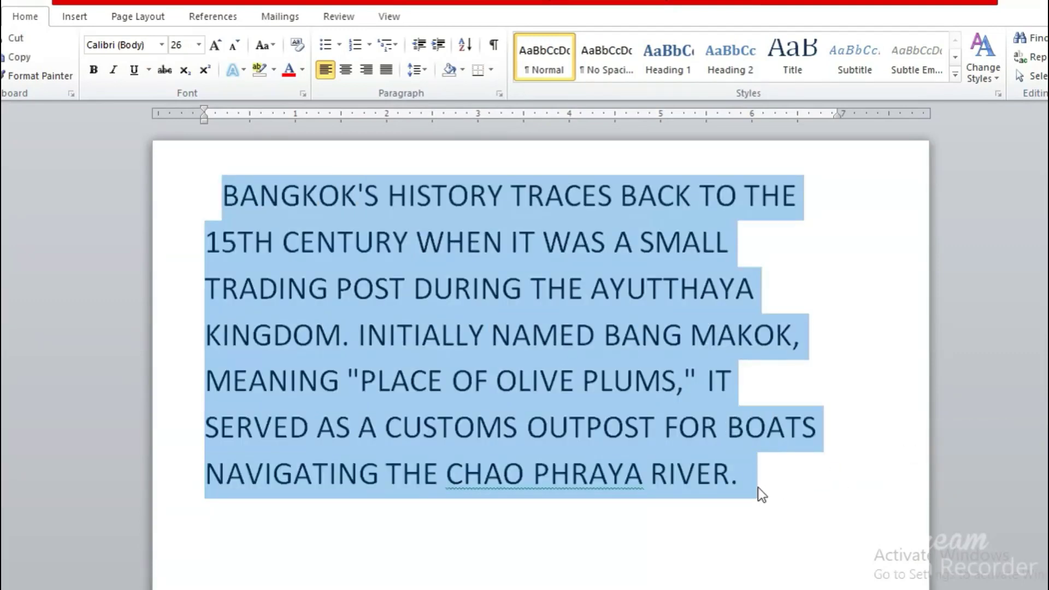
{"action": "left_click", "coordinate": [276, 44]}
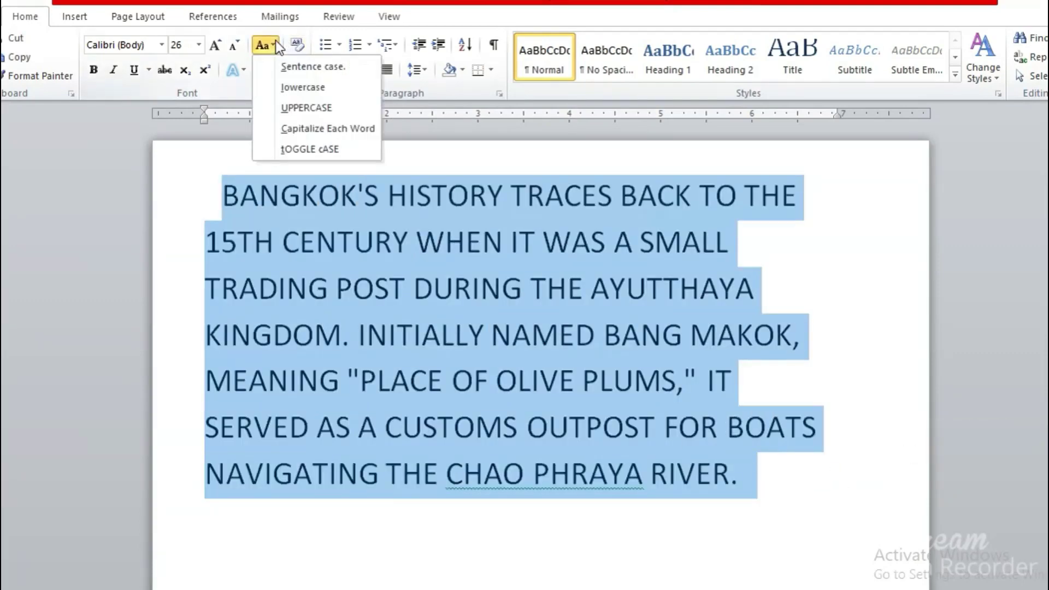
{"action": "left_click", "coordinate": [350, 72]}
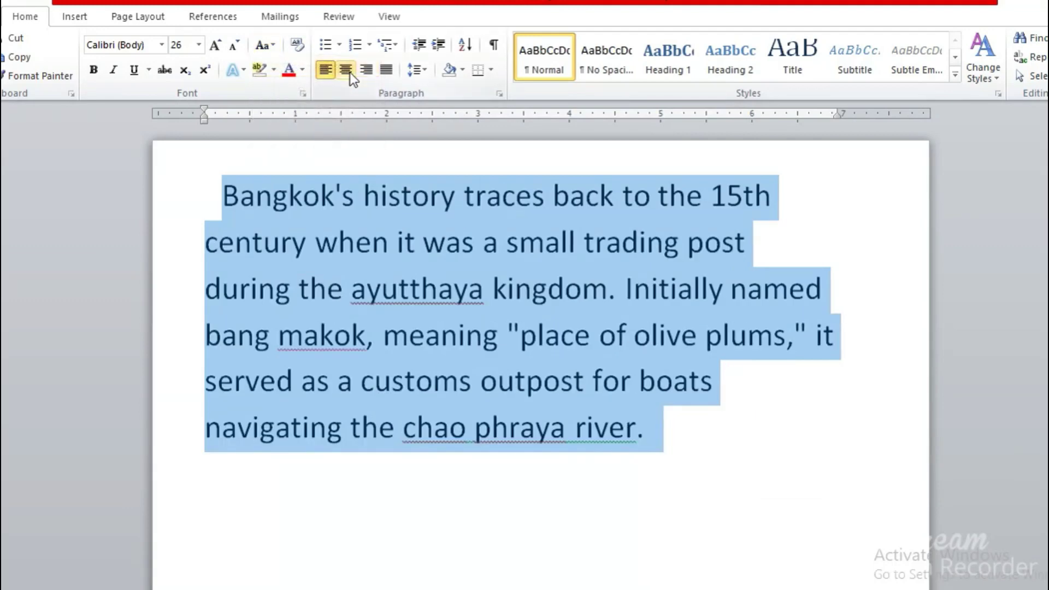
Step: Apply the Capitalize Each Word case option to the entire selected paragraph
{"action": "left_click", "coordinate": [271, 47]}
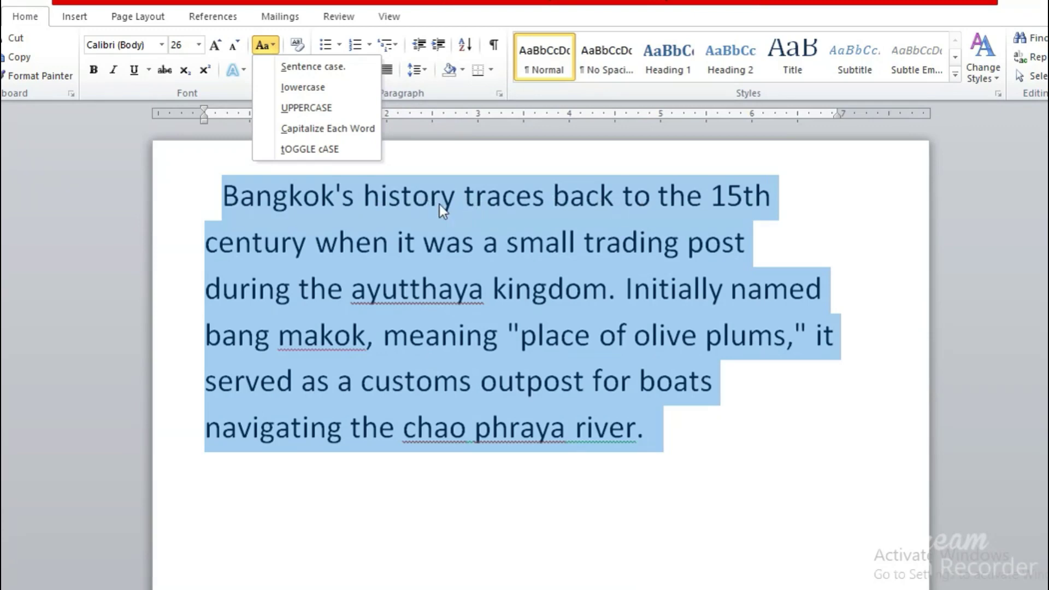
{"action": "left_click", "coordinate": [377, 129]}
{"action": "left_click", "coordinate": [565, 431]}
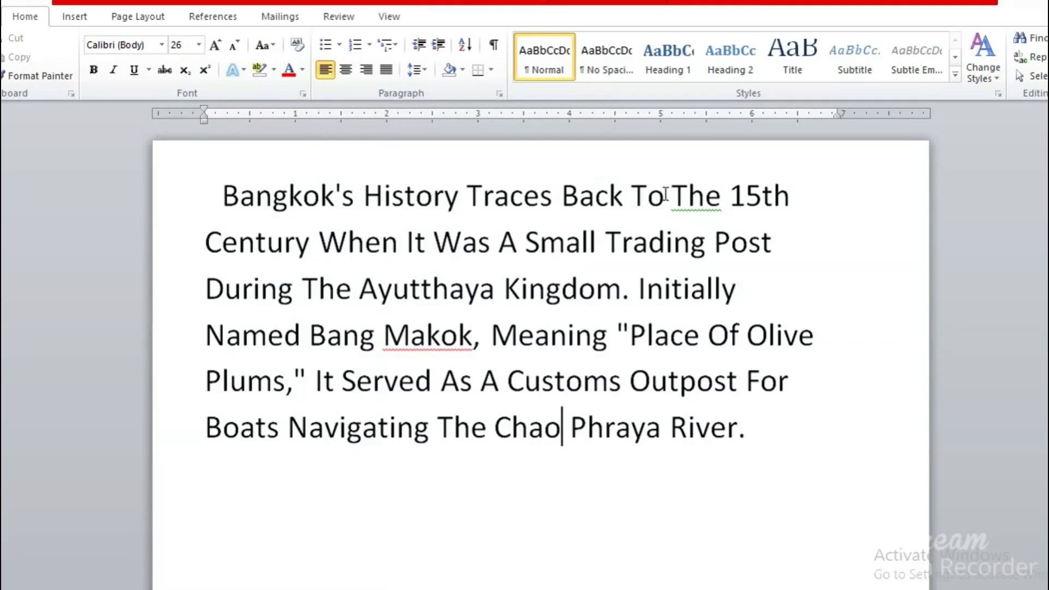
{"action": "left_click_drag", "start_coordinate": [666, 194], "coordinate": [414, 188]}
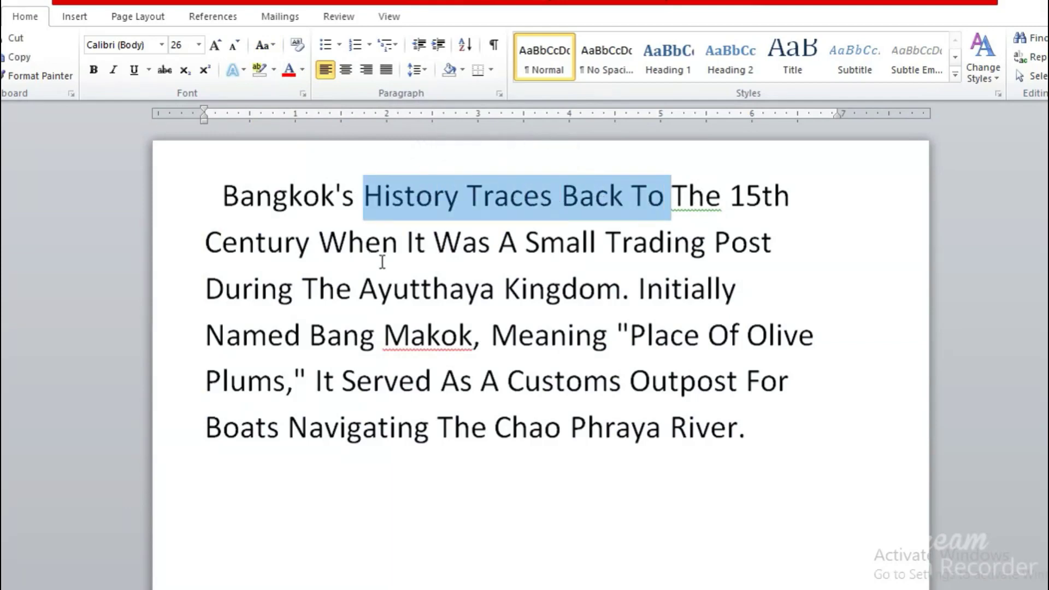
{"action": "left_click", "coordinate": [583, 440]}
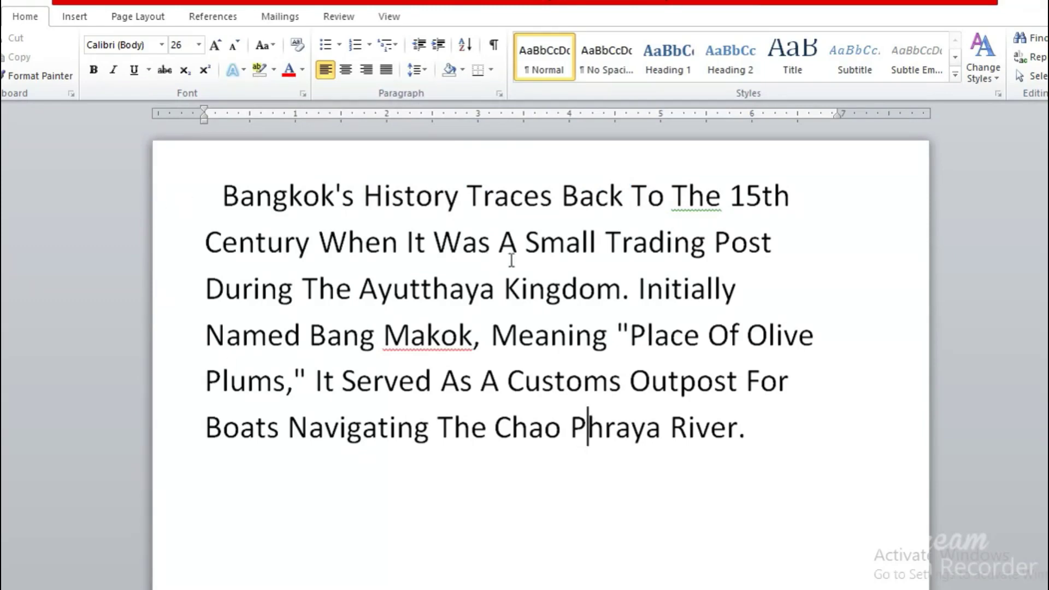
Step: Apply toggle case to the whole Bangkok paragraph to invert the capitalization of every letter
{"action": "left_click_drag", "start_coordinate": [770, 424], "coordinate": [183, 160]}
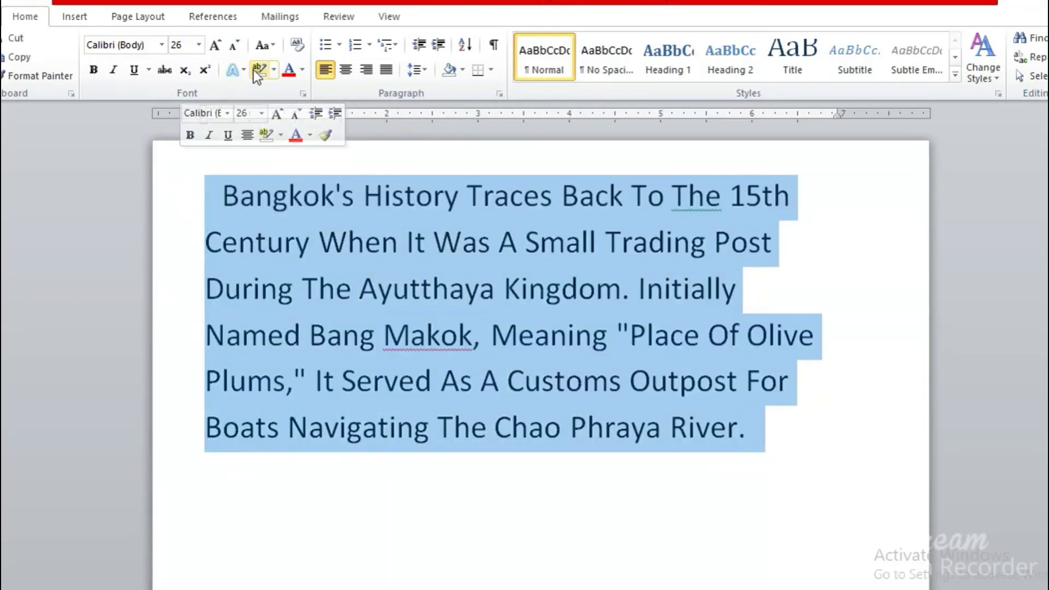
{"action": "left_click", "coordinate": [272, 49]}
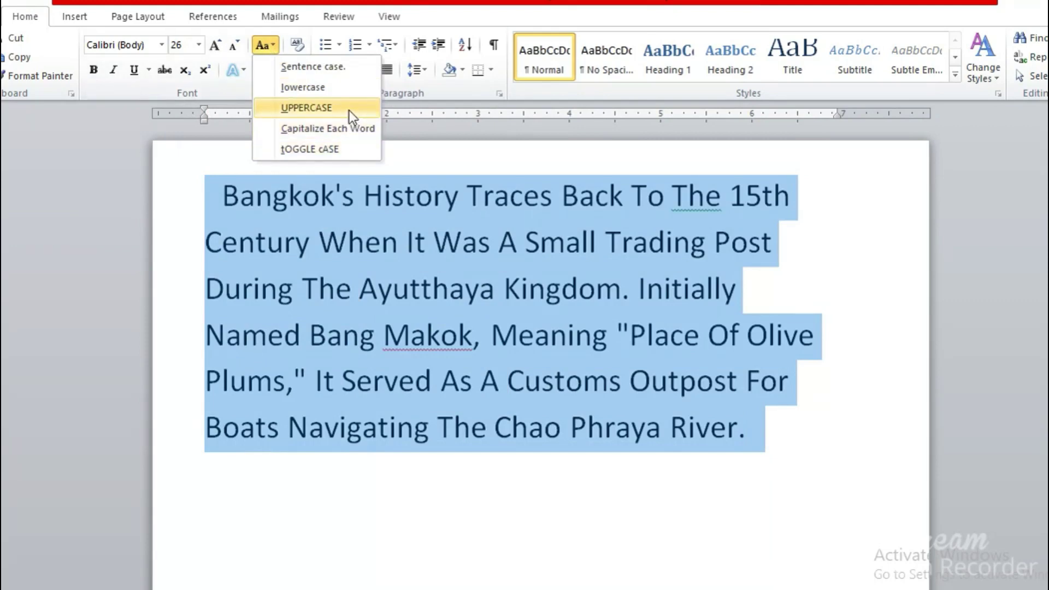
{"action": "left_click", "coordinate": [355, 67]}
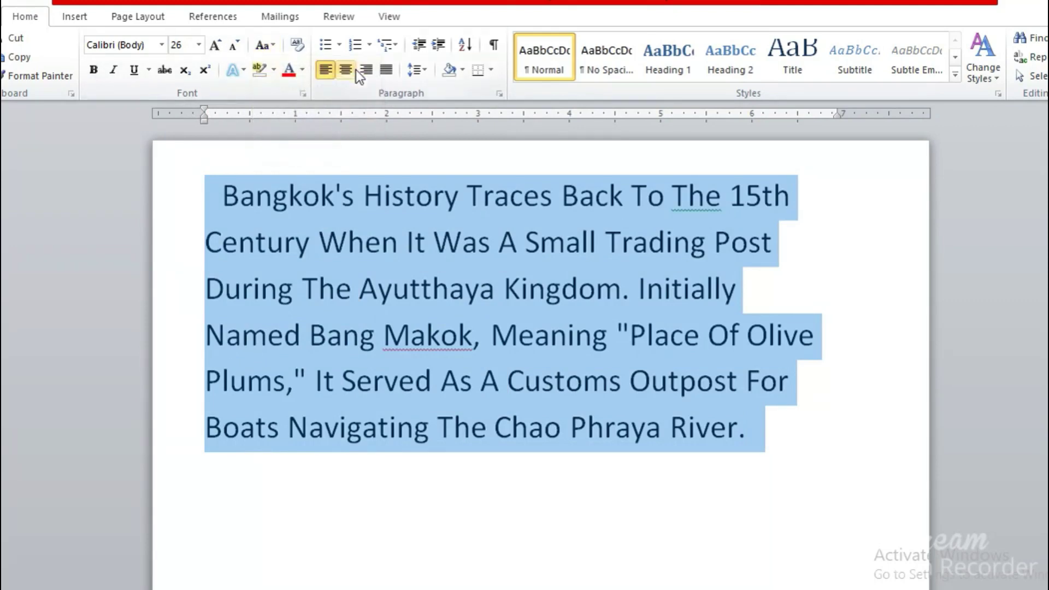
{"action": "left_click", "coordinate": [273, 44]}
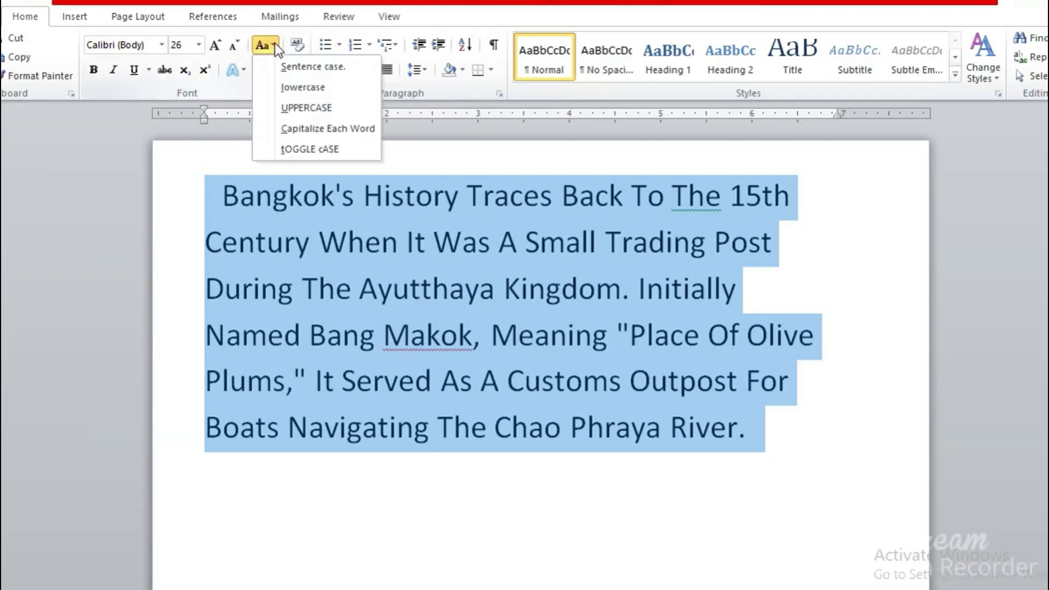
{"action": "left_click", "coordinate": [337, 152]}
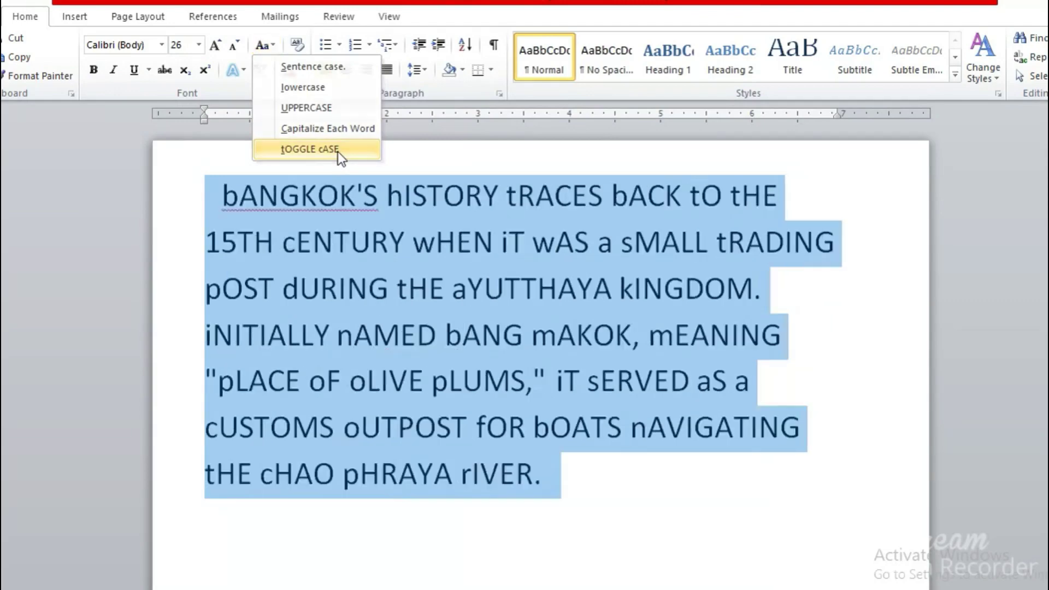
{"action": "left_click", "coordinate": [541, 396]}
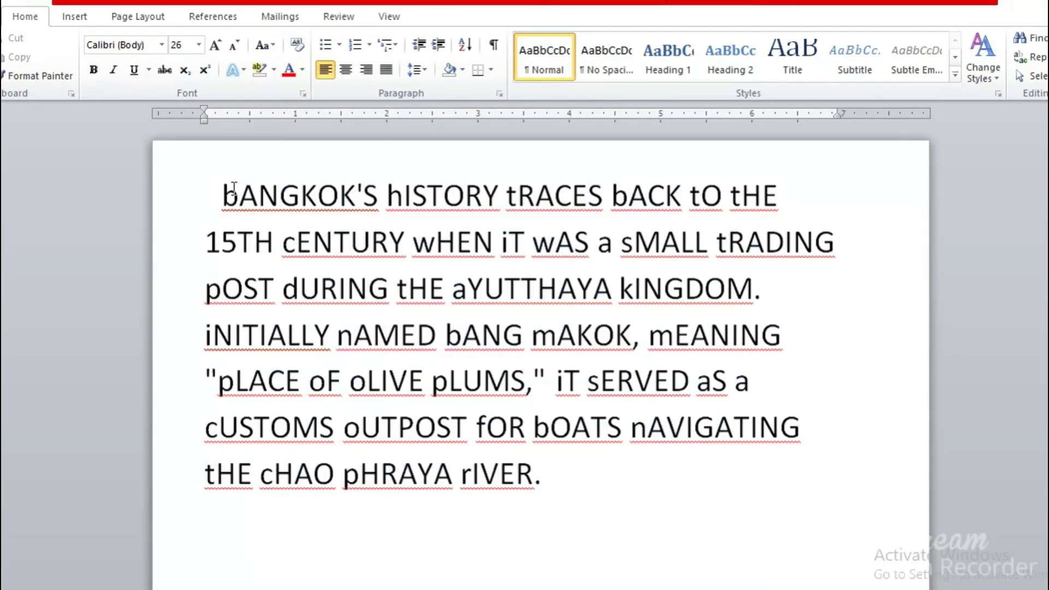
{"action": "double_click", "coordinate": [218, 192]}
{"action": "left_click", "coordinate": [283, 209]}
{"action": "left_click_drag", "start_coordinate": [222, 198], "coordinate": [239, 197]}
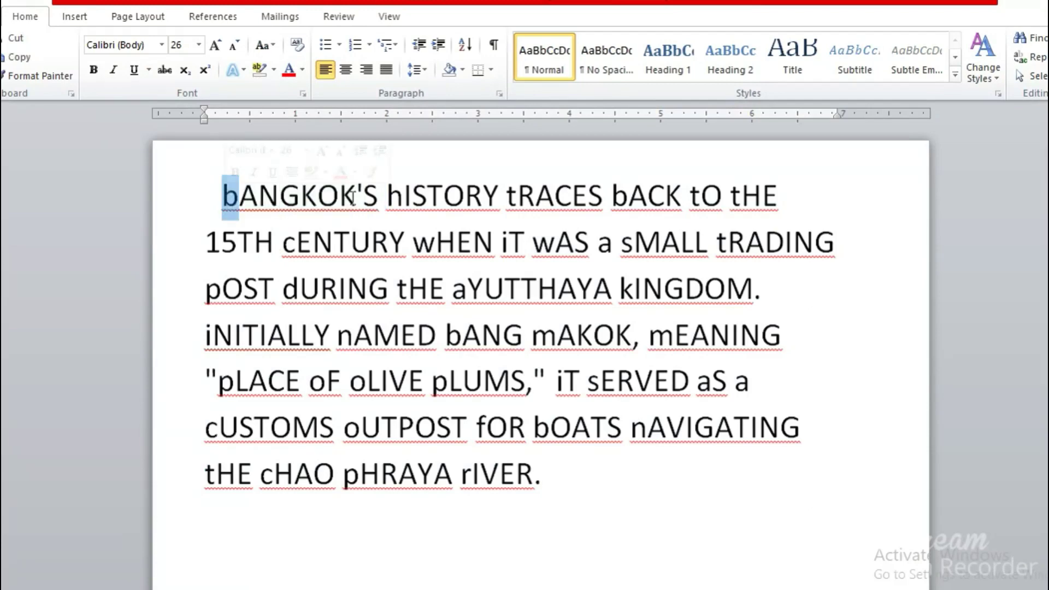
{"action": "left_click_drag", "start_coordinate": [403, 198], "coordinate": [387, 198]}
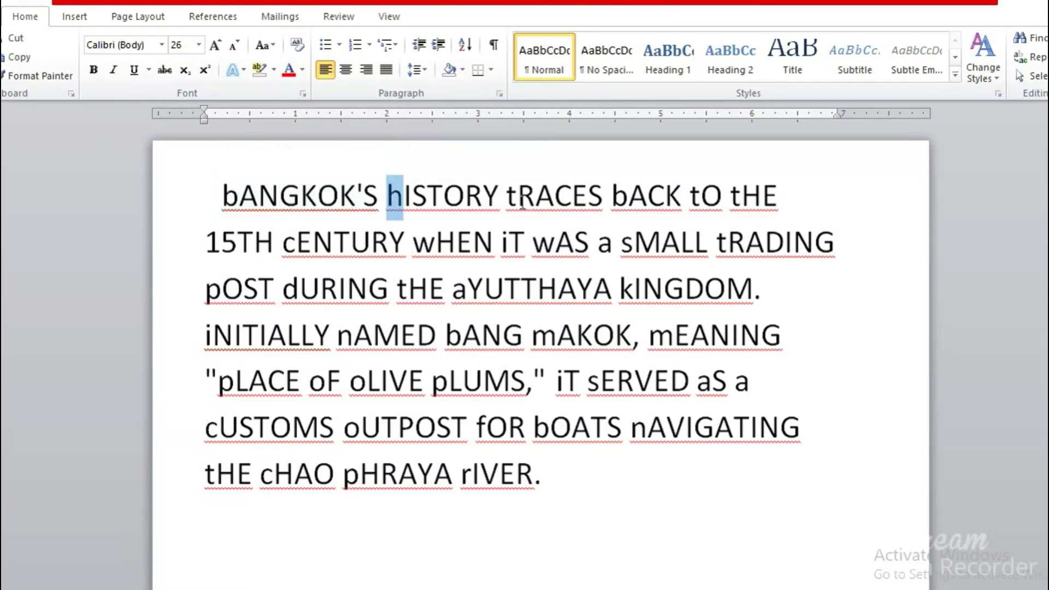
{"action": "left_click_drag", "start_coordinate": [517, 199], "coordinate": [508, 204]}
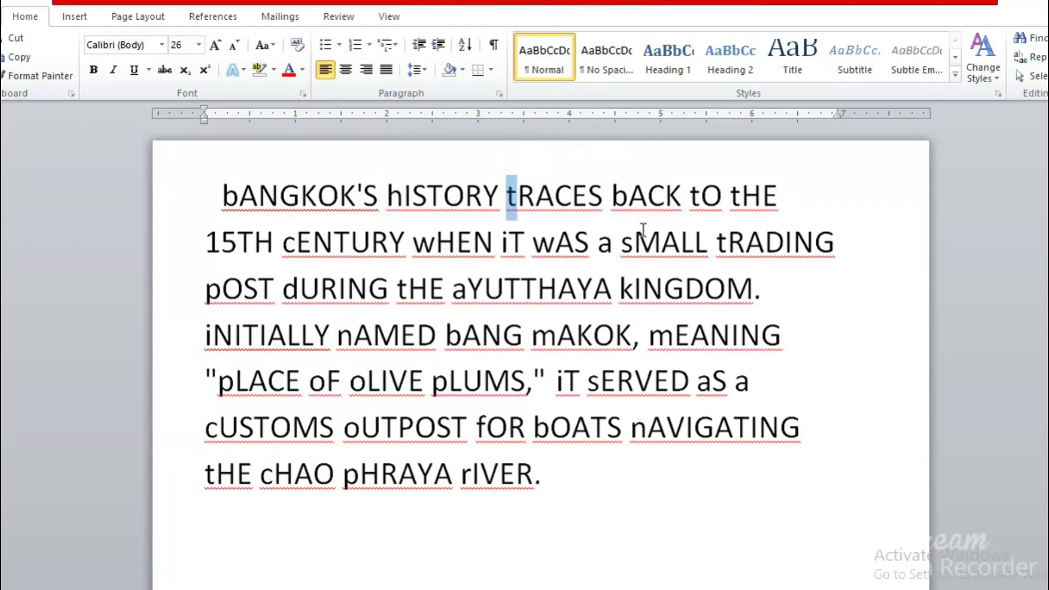
{"action": "key", "text": "ctrl+End"}
{"action": "left_click_drag", "start_coordinate": [560, 479], "coordinate": [238, 184]}
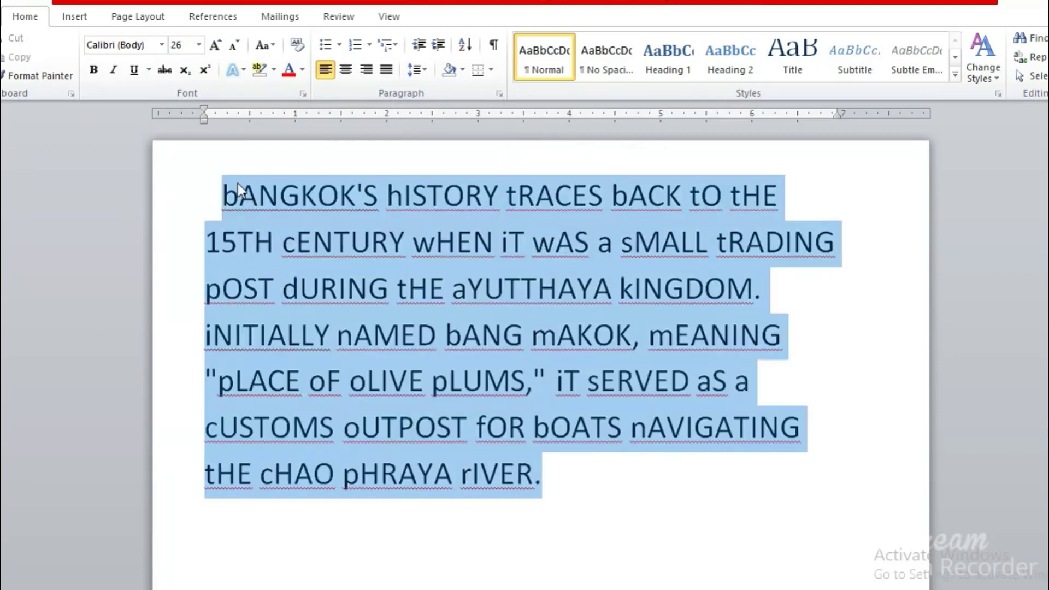
{"action": "left_click", "coordinate": [272, 48]}
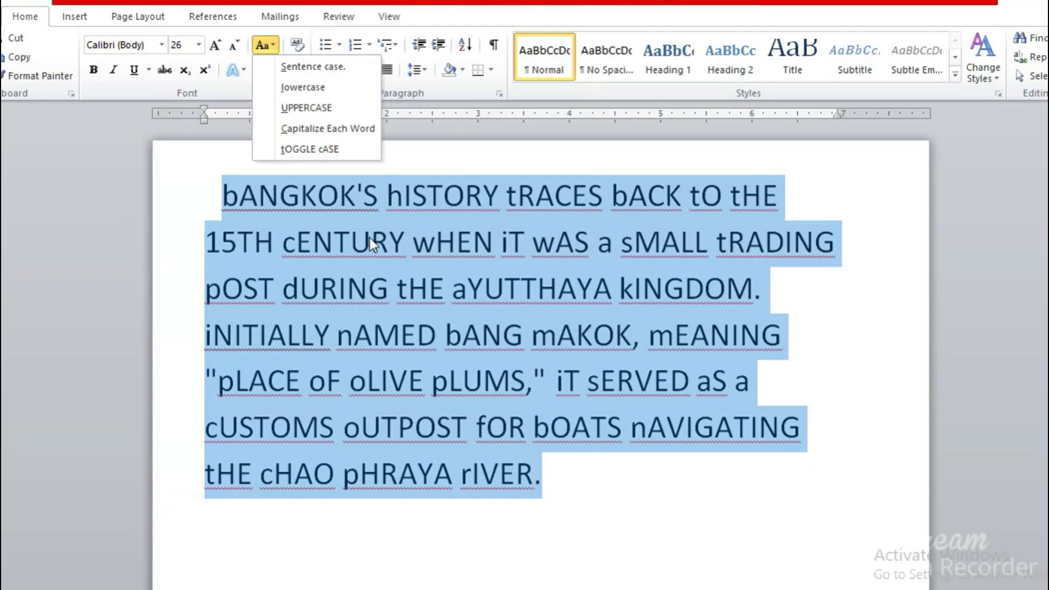
{"action": "key", "text": "Escape"}
{"action": "left_click", "coordinate": [625, 503]}
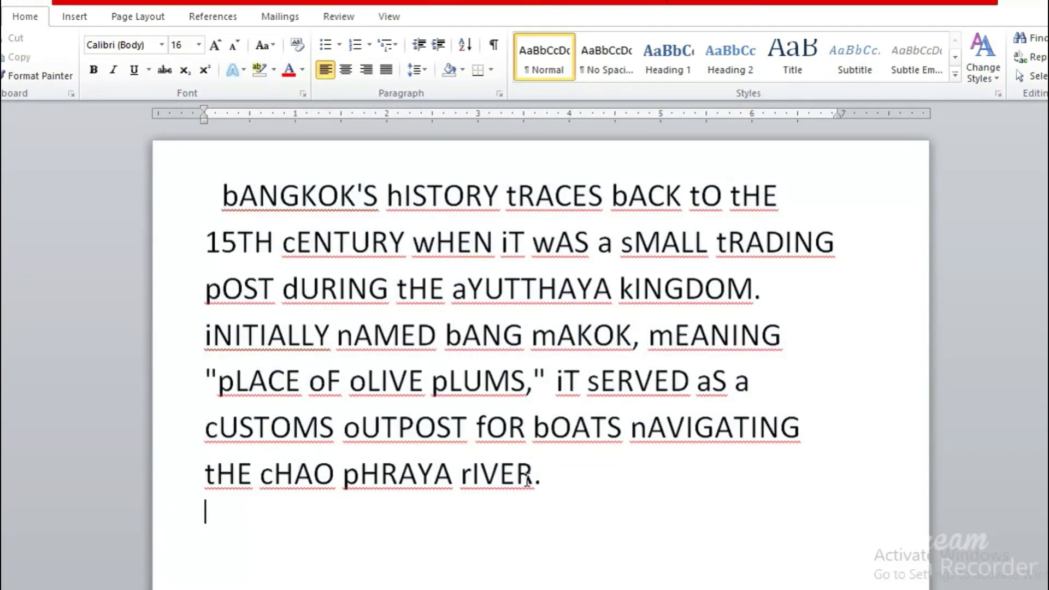
Step: Change the whole toggle-cased Bangkok paragraph back to sentence case
{"action": "left_click_drag", "start_coordinate": [544, 480], "coordinate": [194, 179]}
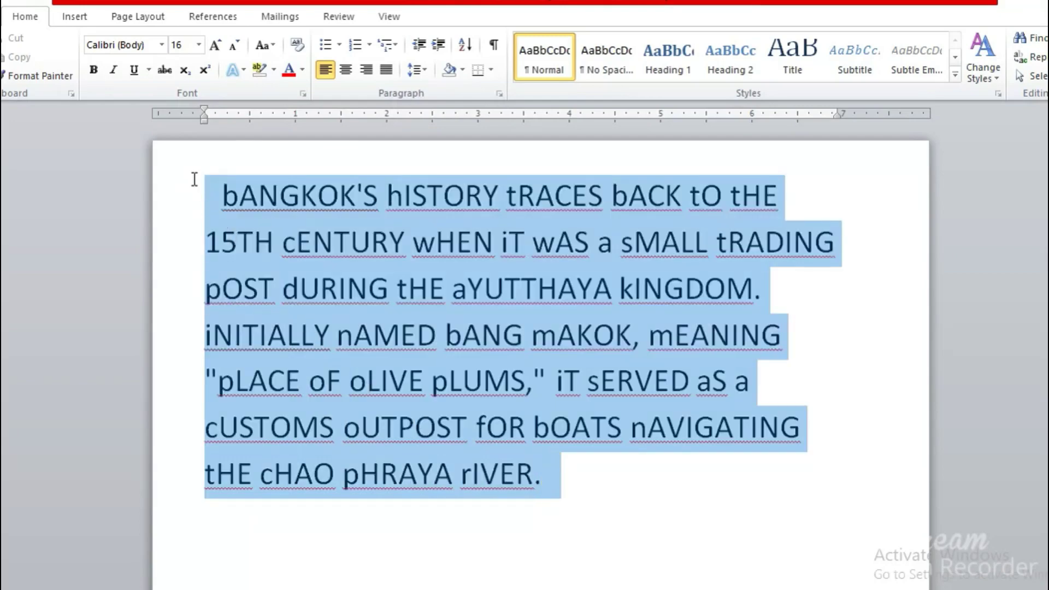
{"action": "left_click", "coordinate": [274, 45]}
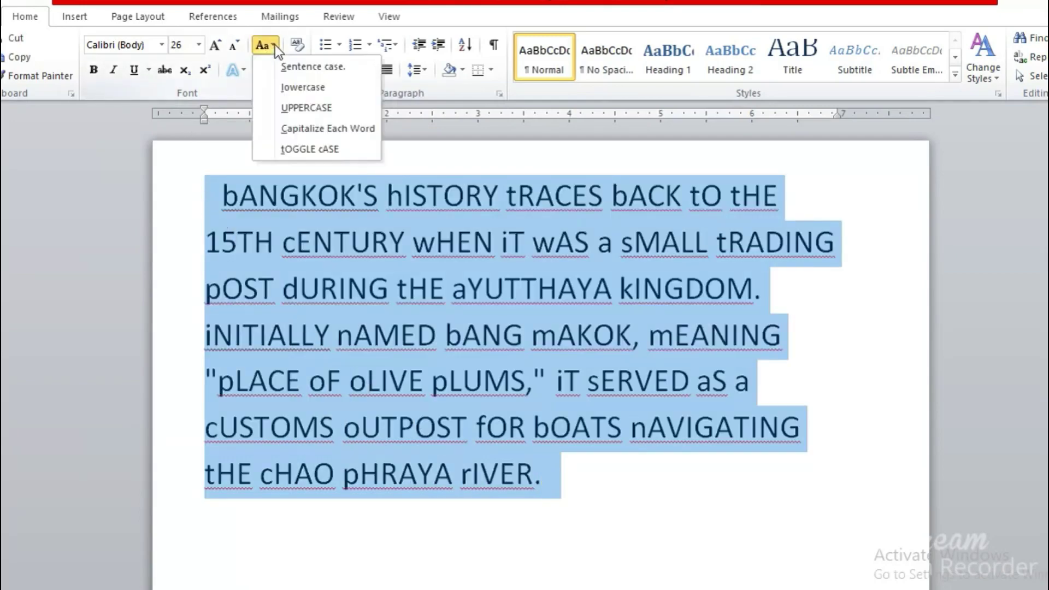
{"action": "left_click", "coordinate": [348, 67]}
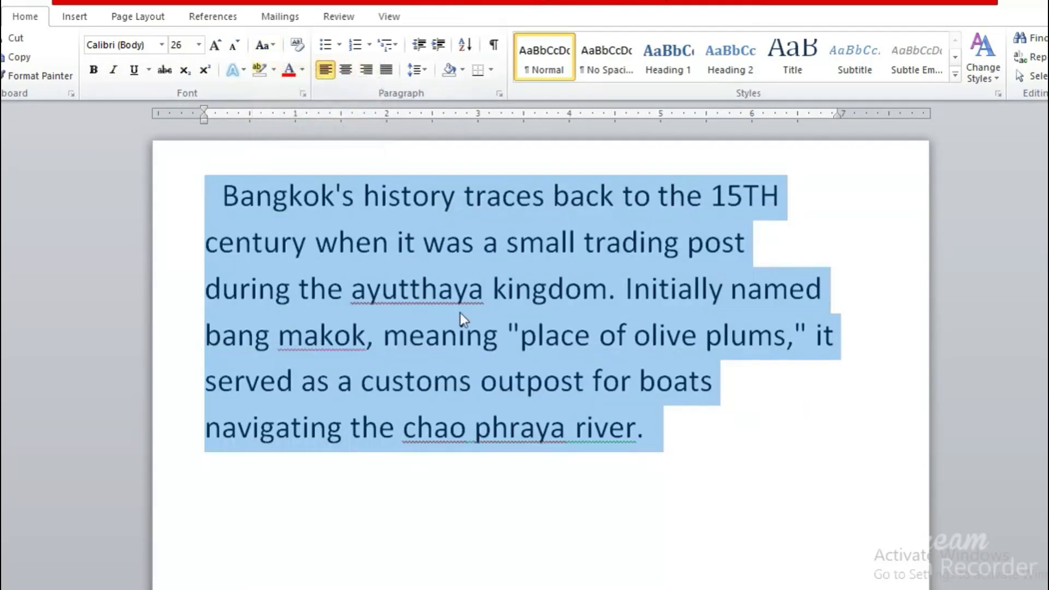
{"action": "left_click", "coordinate": [496, 404]}
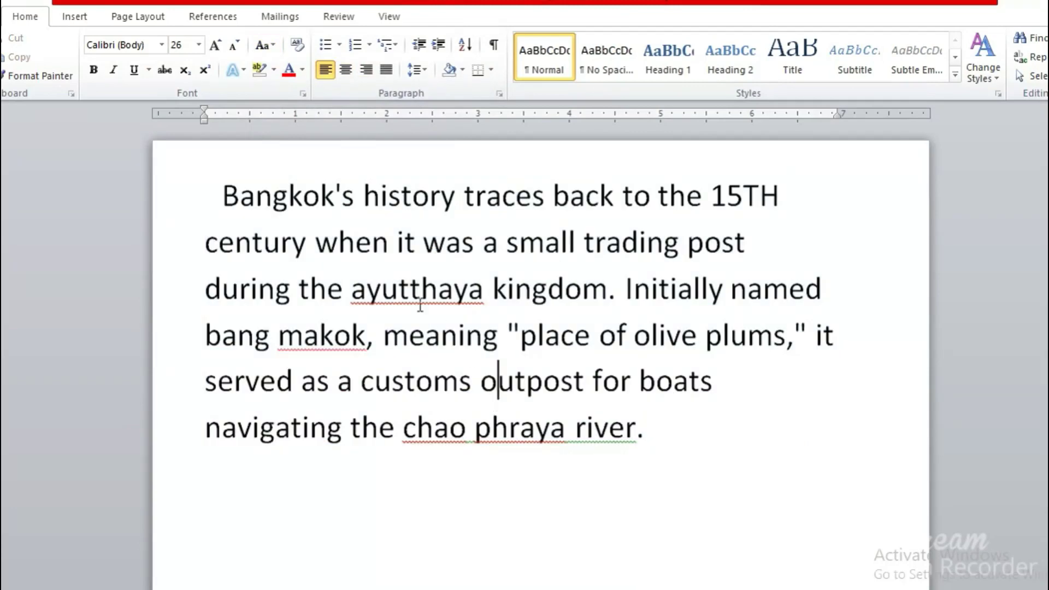
{"action": "left_click", "coordinate": [228, 196]}
{"action": "key", "text": "shift+End"}
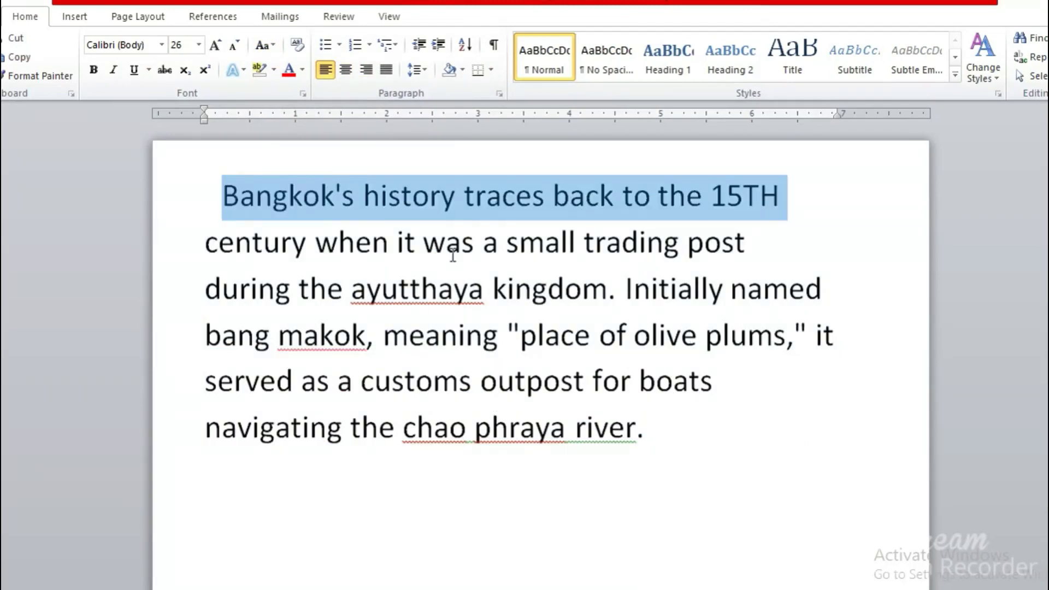
{"action": "left_click", "coordinate": [274, 48]}
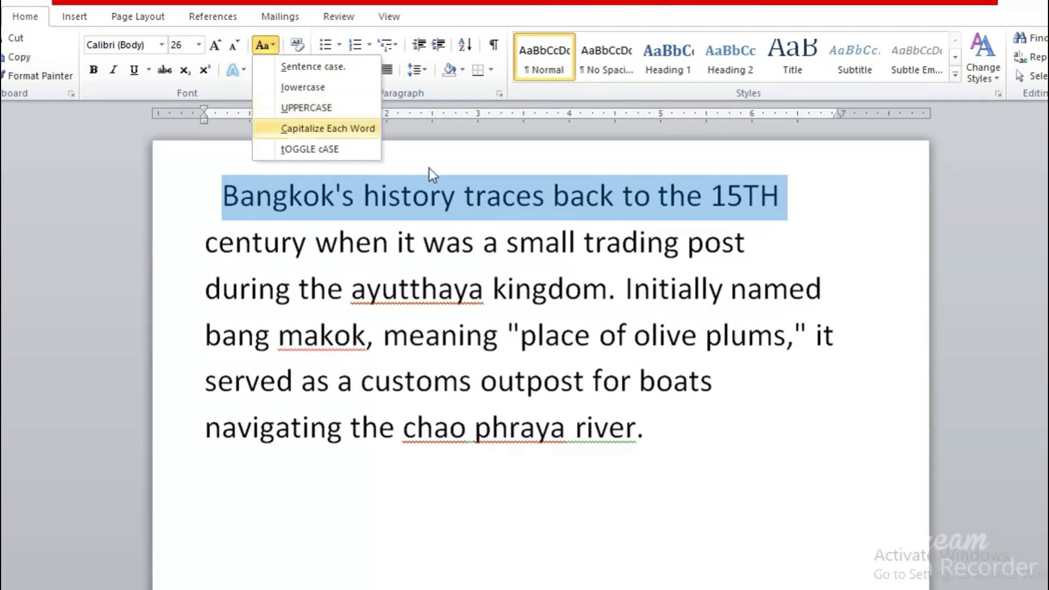
{"action": "left_click", "coordinate": [634, 428]}
{"action": "left_click", "coordinate": [666, 427]}
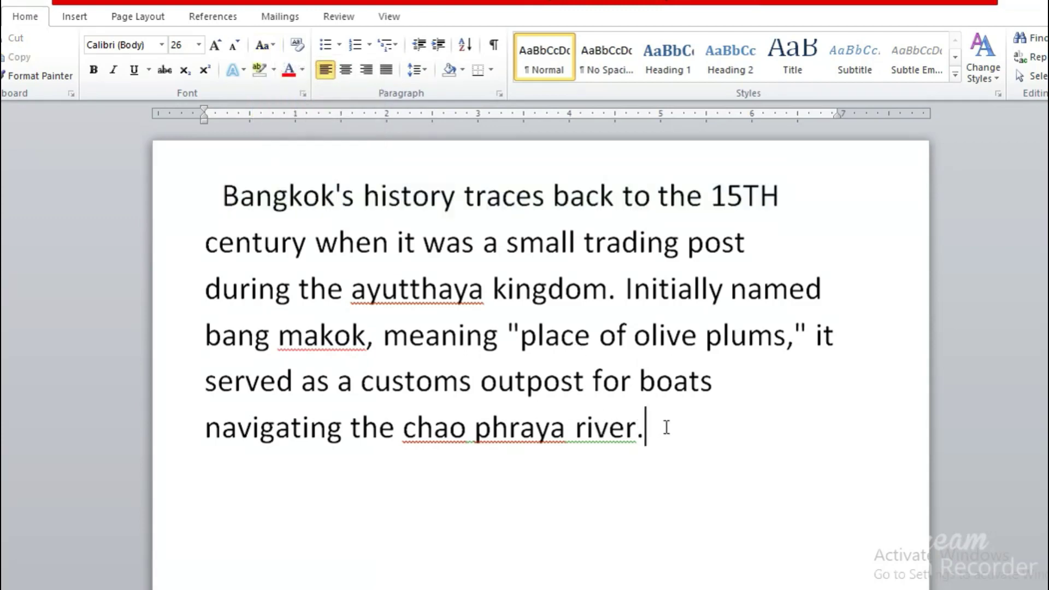